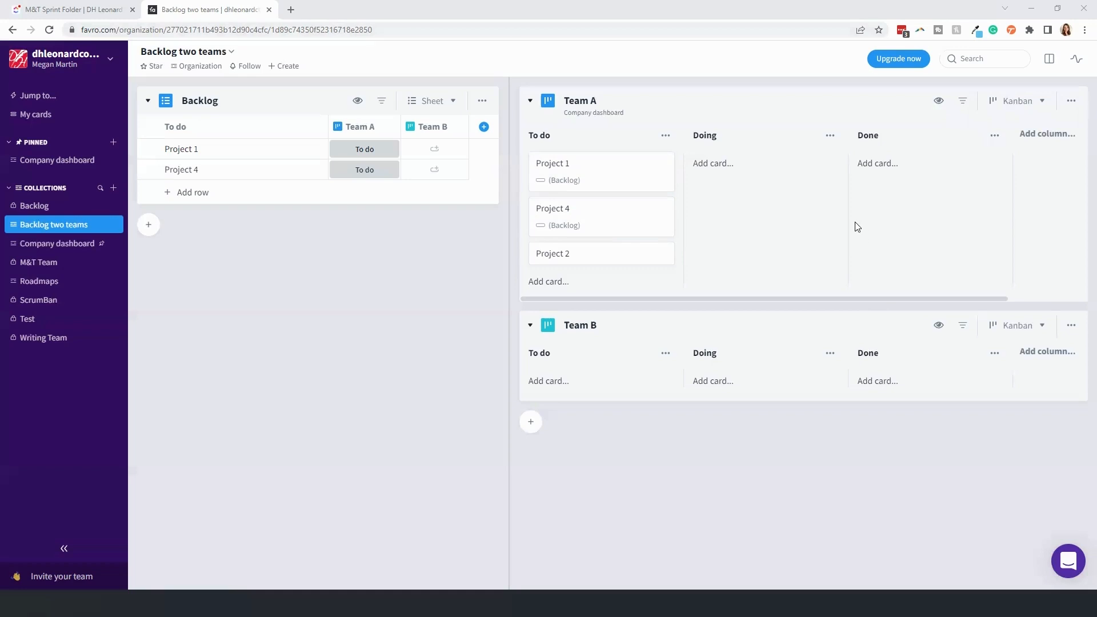
Move the Project 1 card on the Team A board to Doing and on to Done
left_click_drag(586, 165, 743, 182)
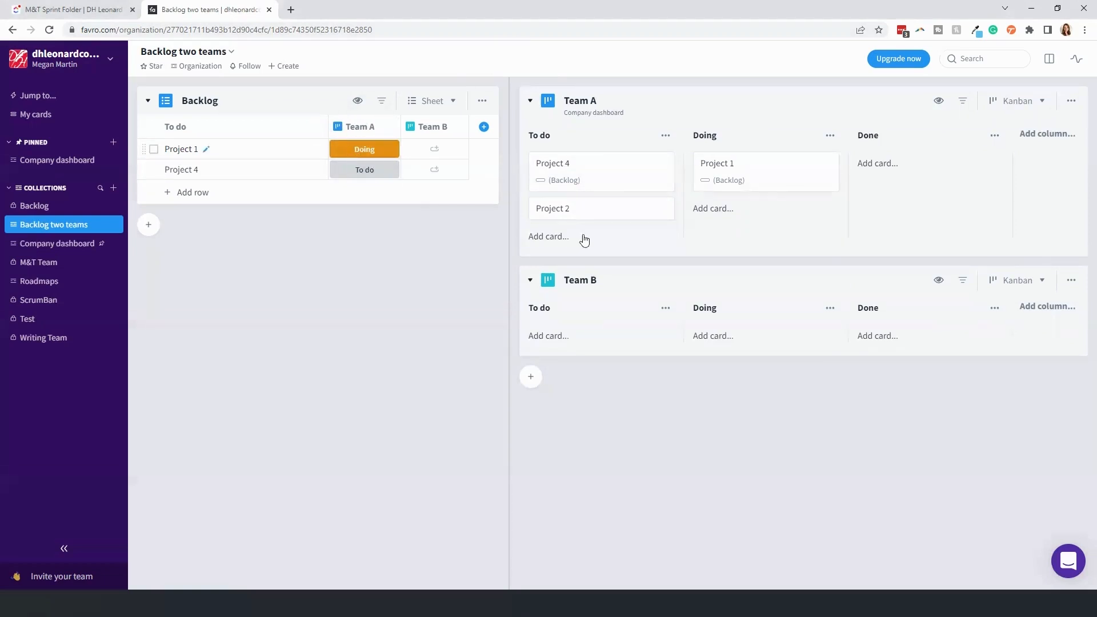
left_click_drag(769, 194, 874, 172)
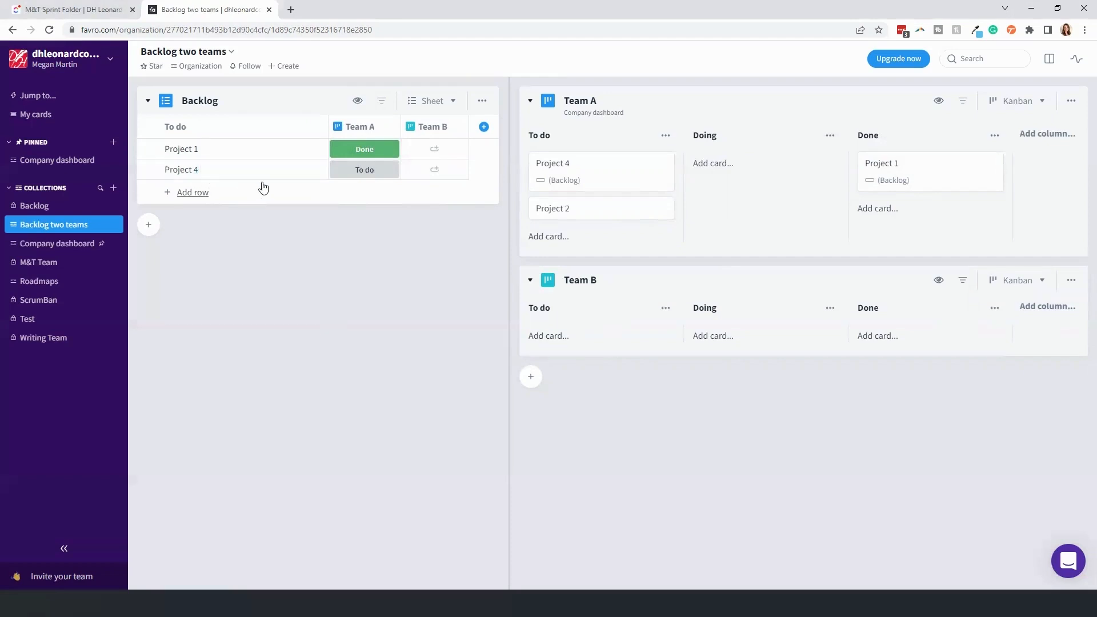
Add a row named Project 5 to the Backlog board
left_click(195, 196)
type("Project 5")
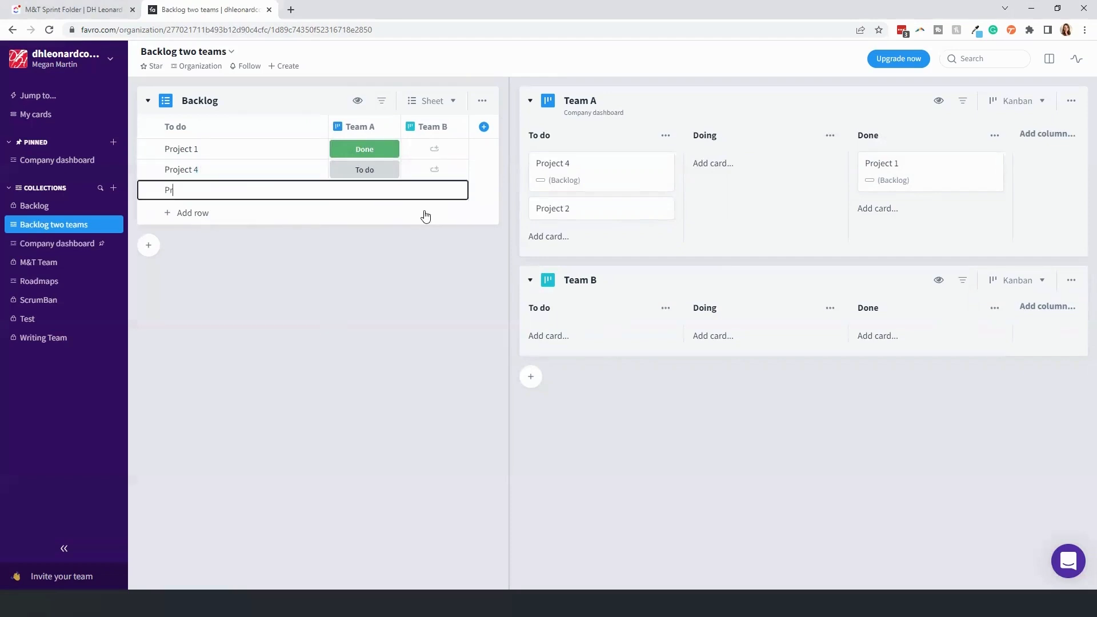
key("Return")
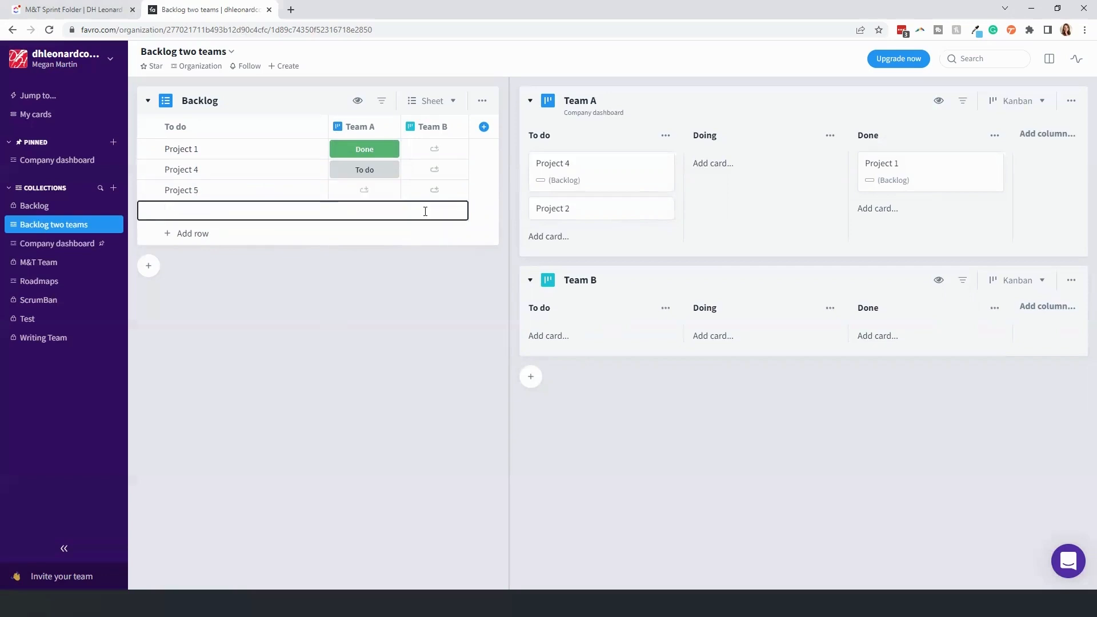
key("Escape")
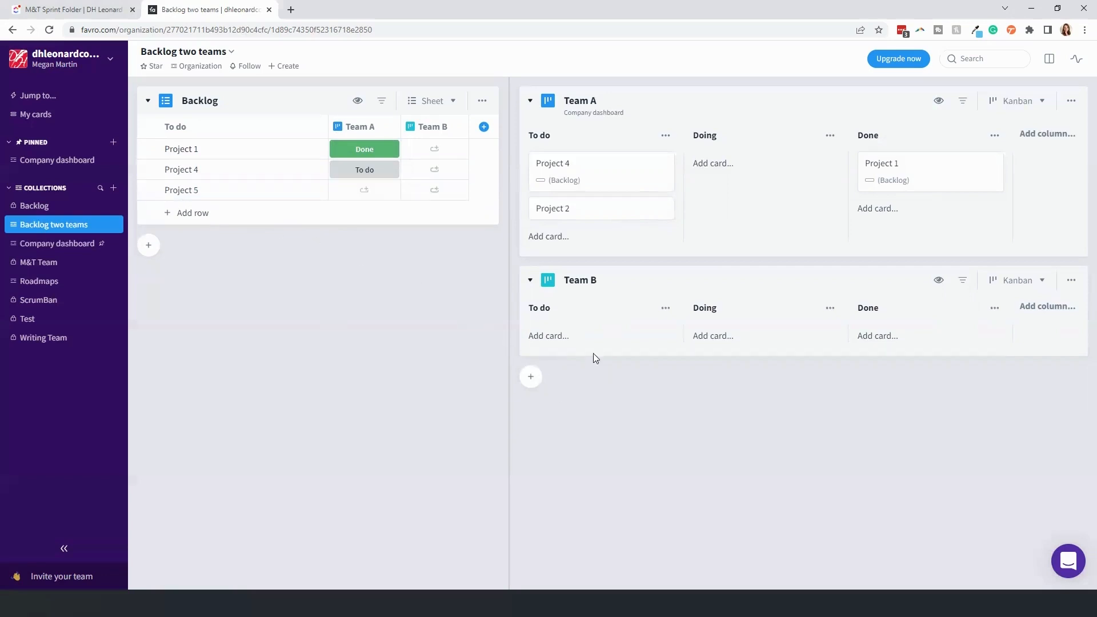
Add Project 5 from the backlog to Team B's To do column and move it to Done
left_click_drag(594, 353, 581, 329)
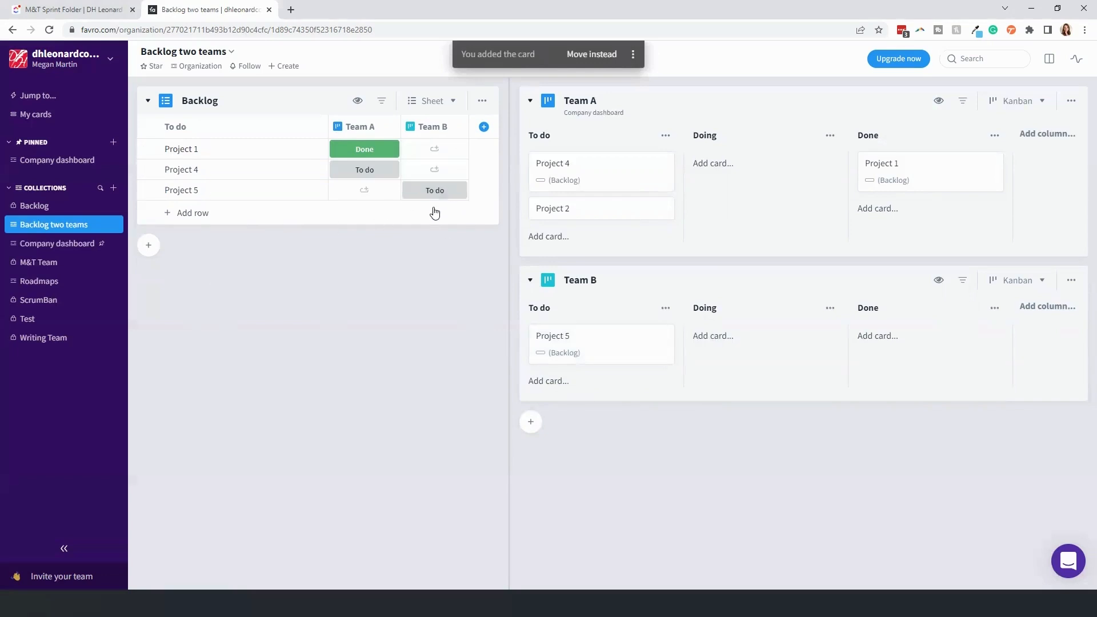
left_click_drag(607, 345, 860, 362)
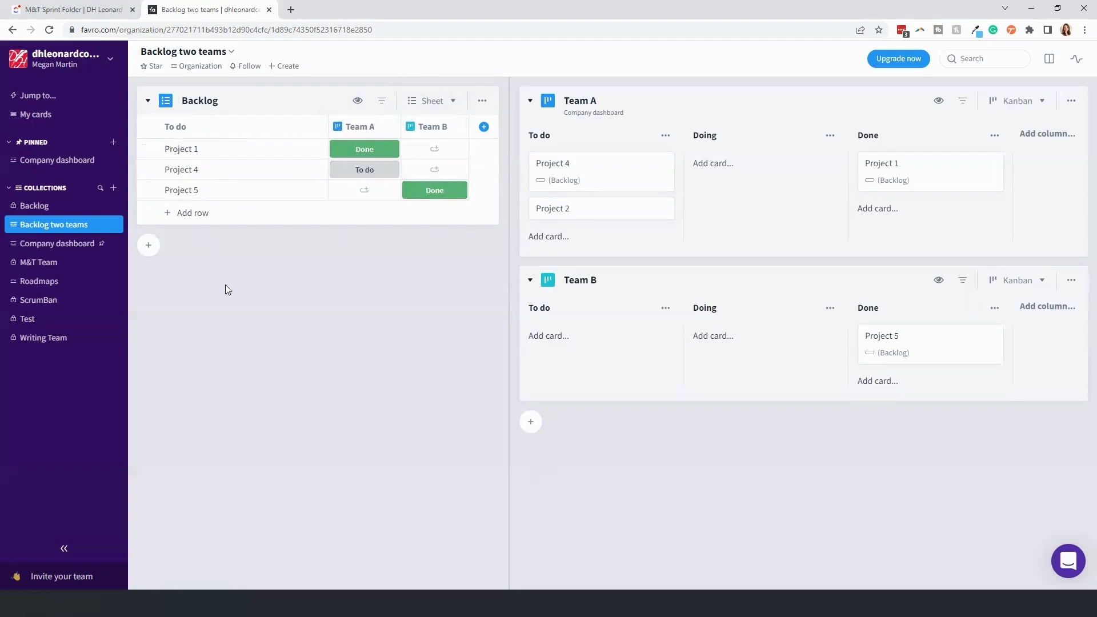
Open the M&T Team collection and review the column types that can be added to Sprint 2
left_click(51, 267)
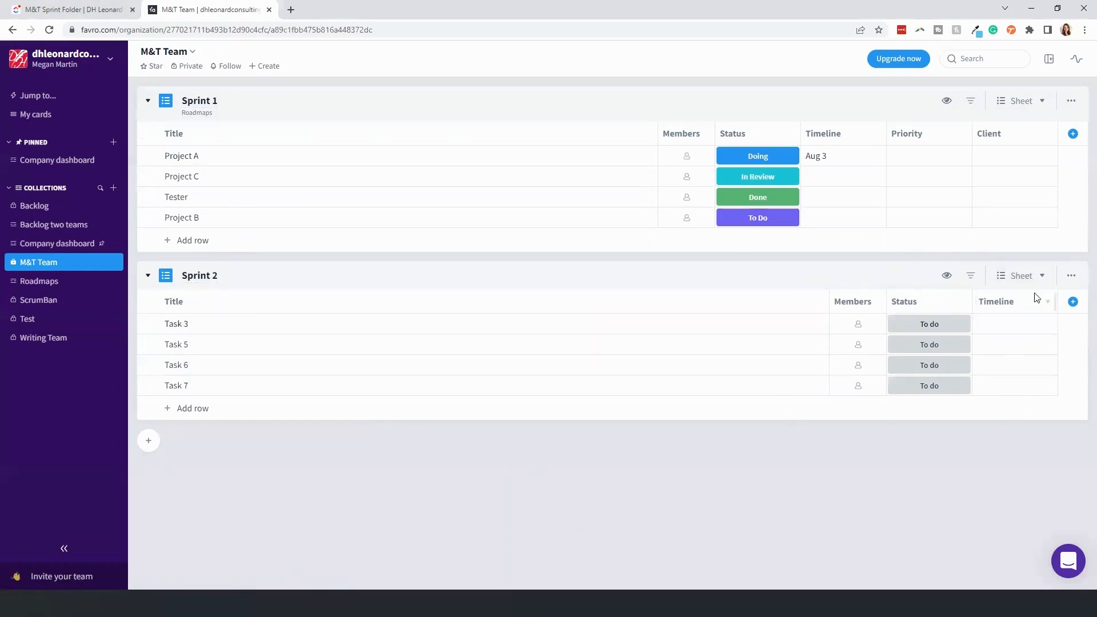
left_click(1074, 302)
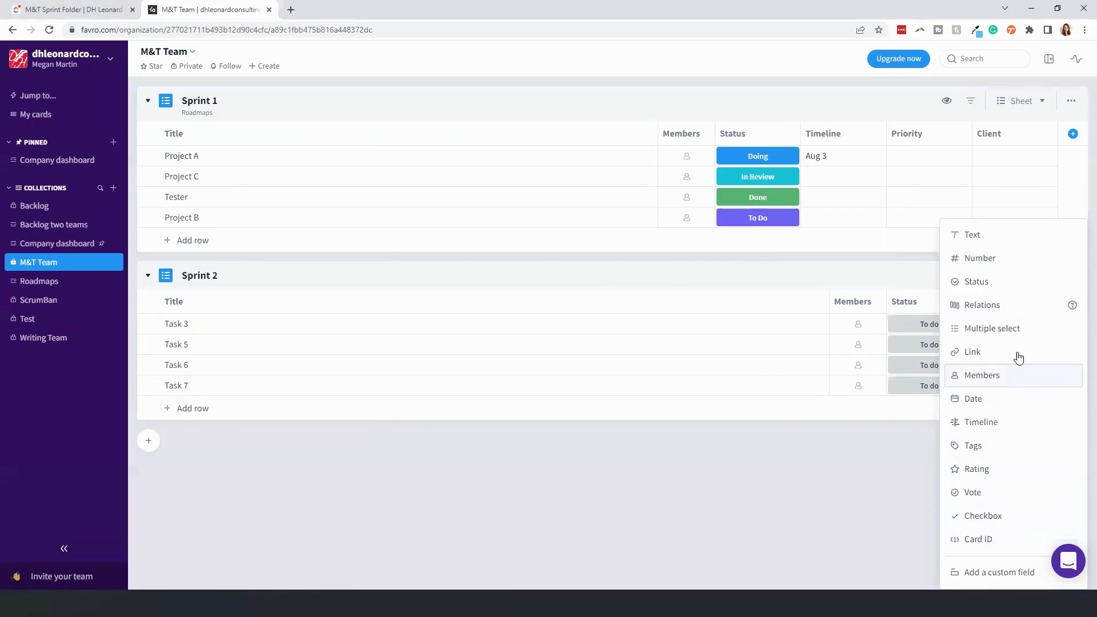
left_click(870, 518)
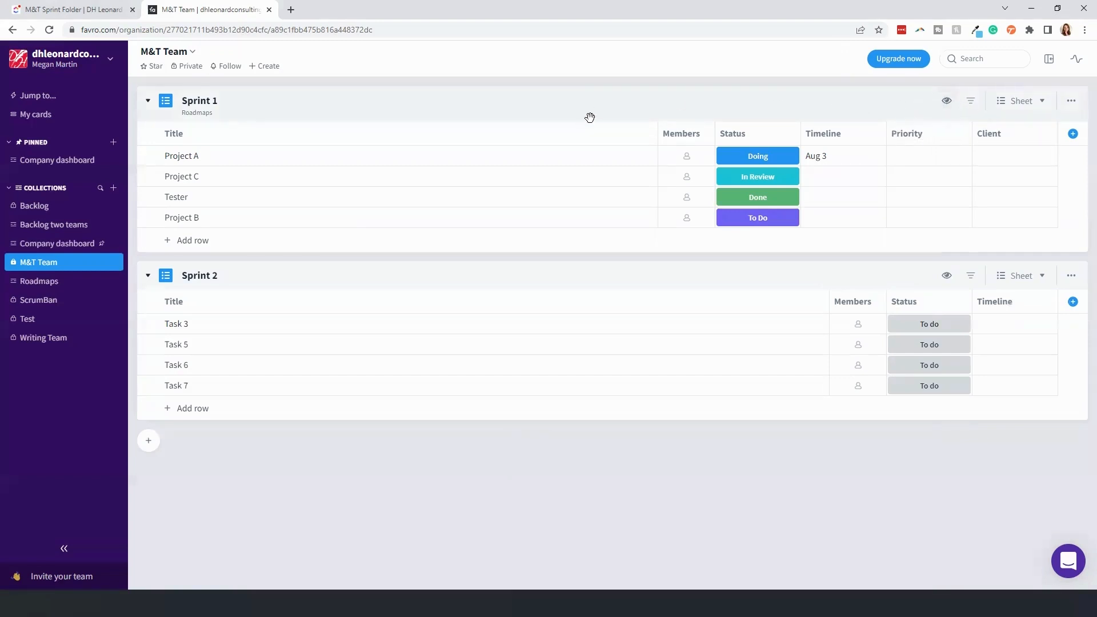
Review the card details of Project A in Sprint 1 and close the card
left_click(172, 156)
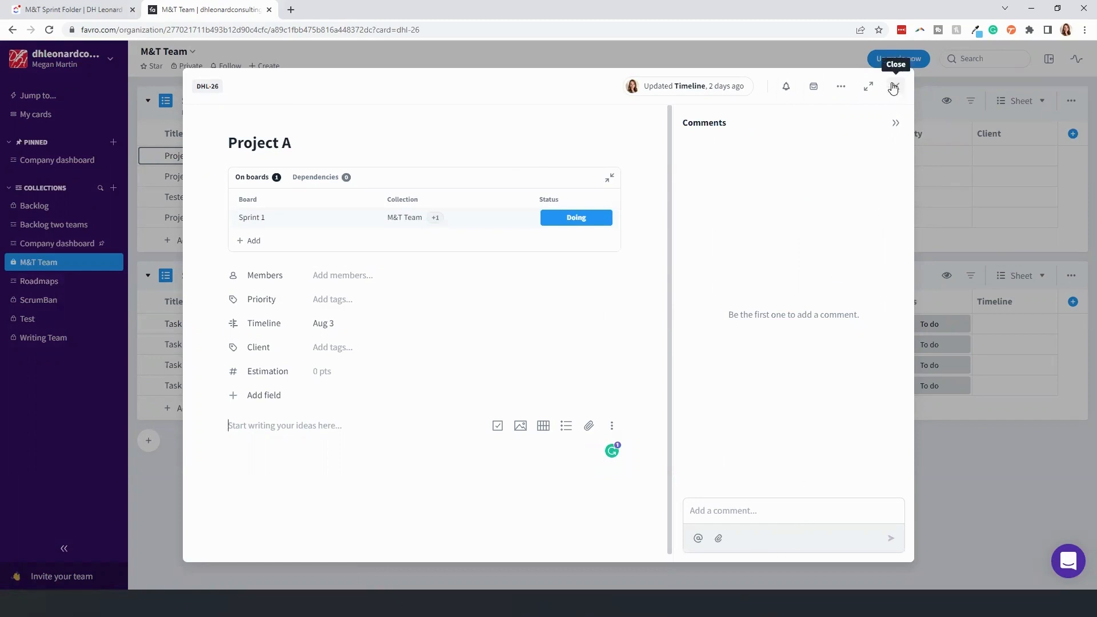
left_click(894, 87)
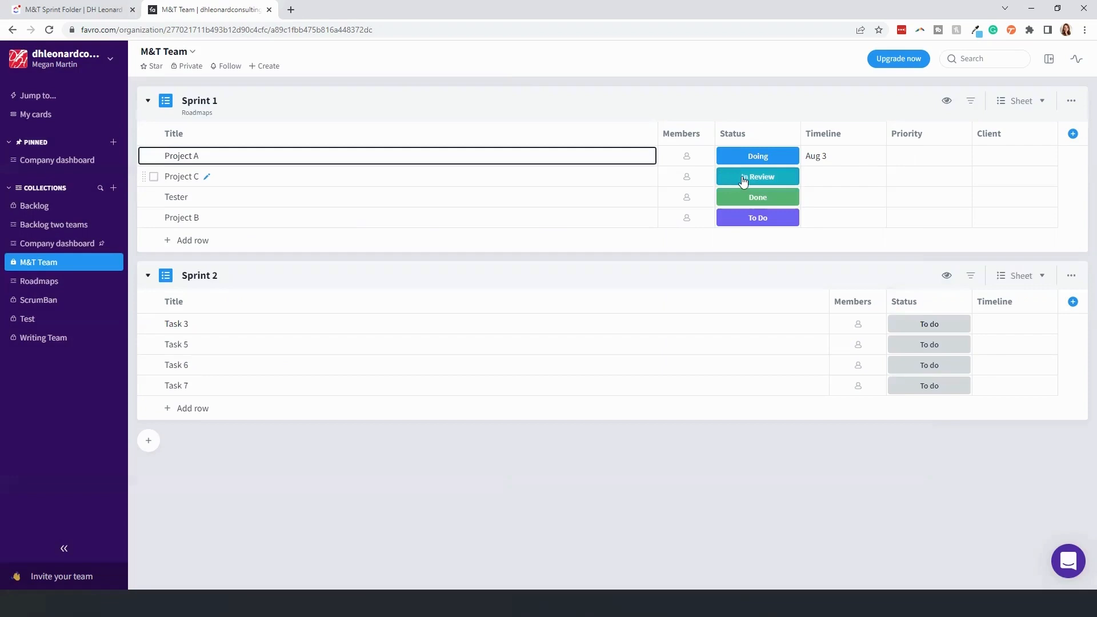
Open the ScrumBan collection and widen the Product backlog advanced board to show more of its columns
left_click(68, 288)
left_click(86, 300)
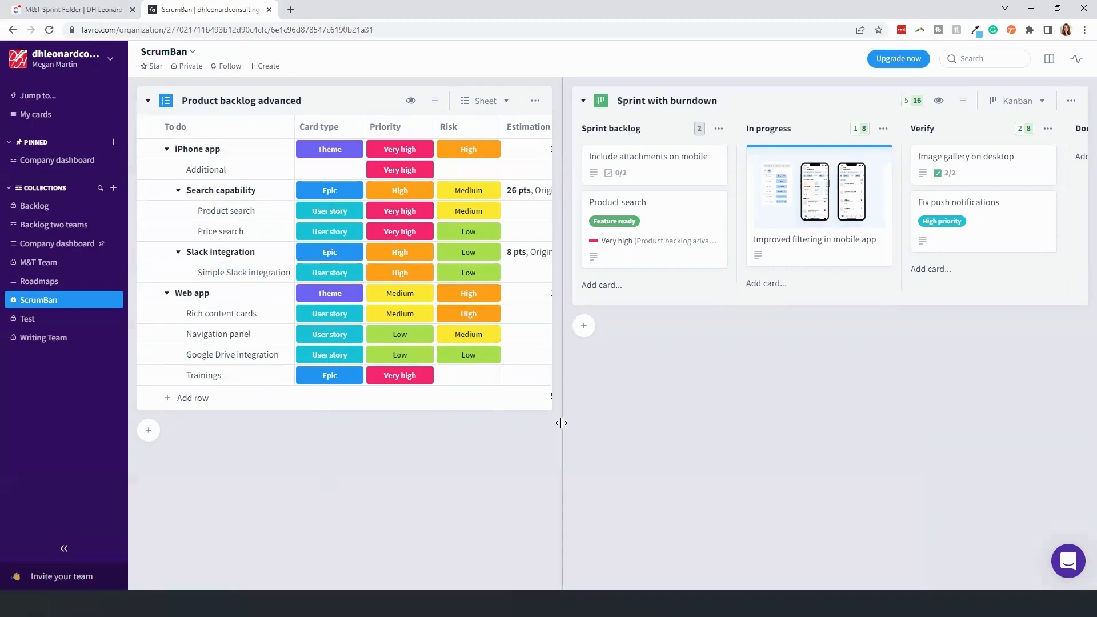
left_click_drag(561, 423, 901, 461)
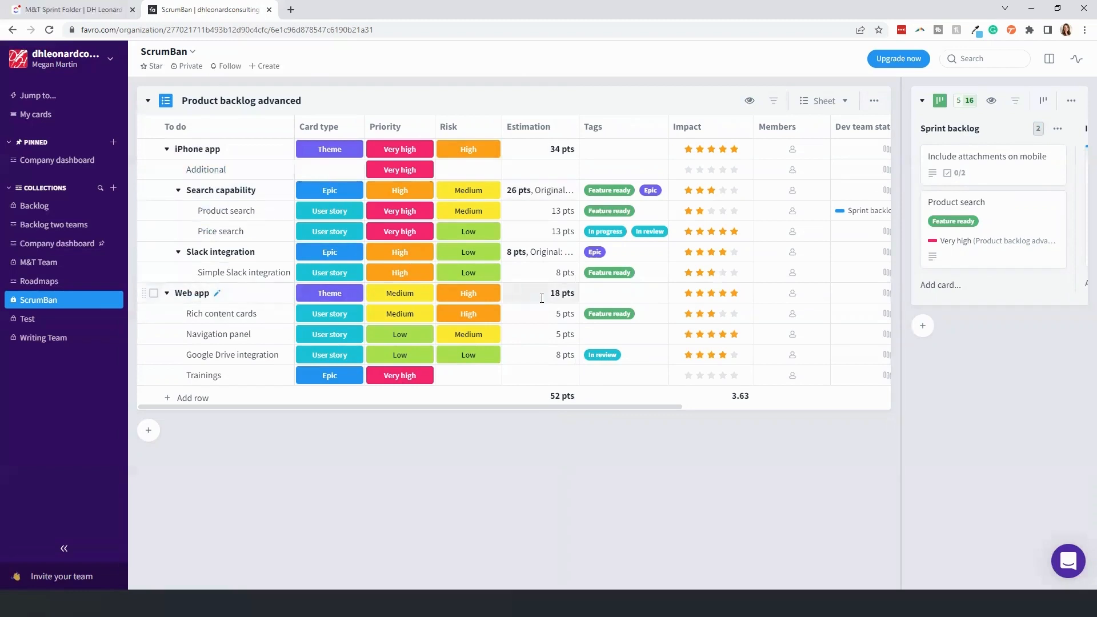
Assign a team member to the iPhone app item in the Product backlog advanced board
left_click_drag(618, 405, 685, 405)
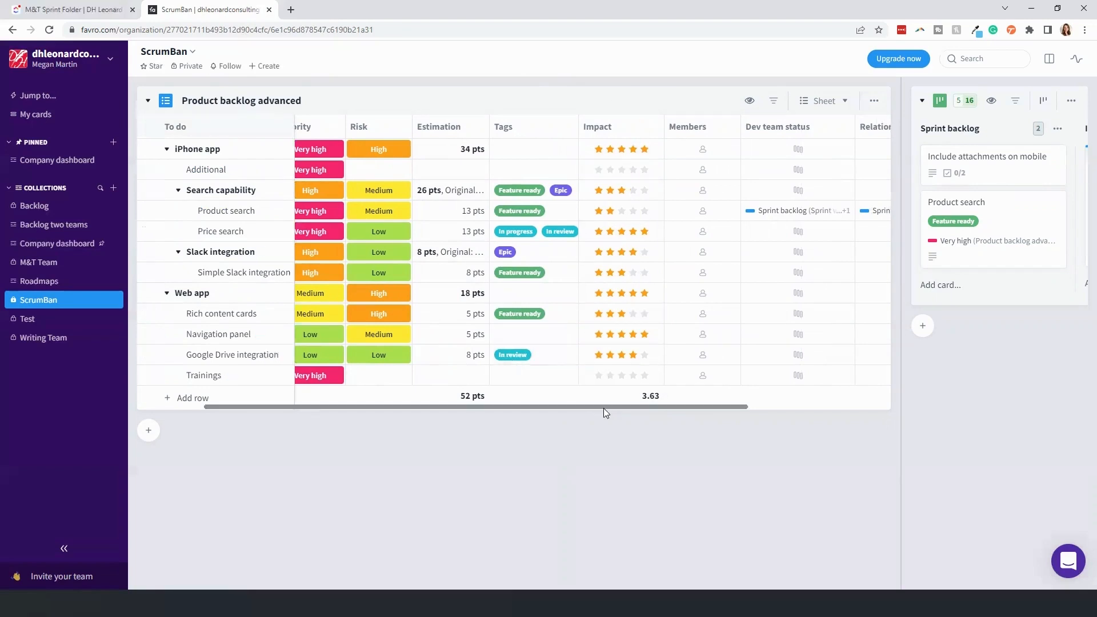
left_click_drag(604, 409, 686, 409)
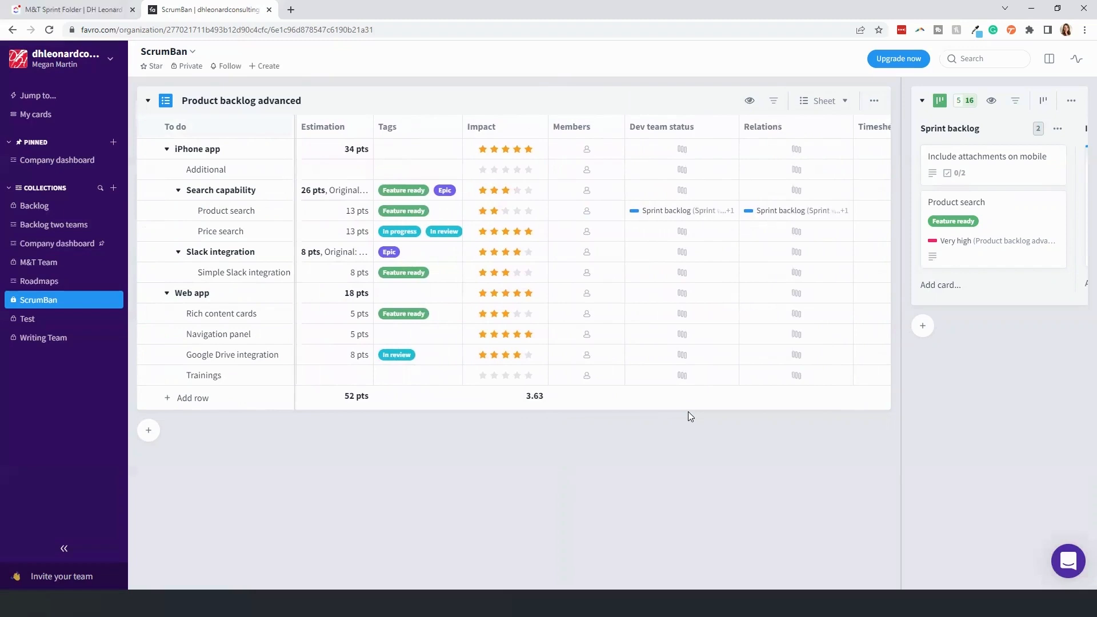
left_click(585, 148)
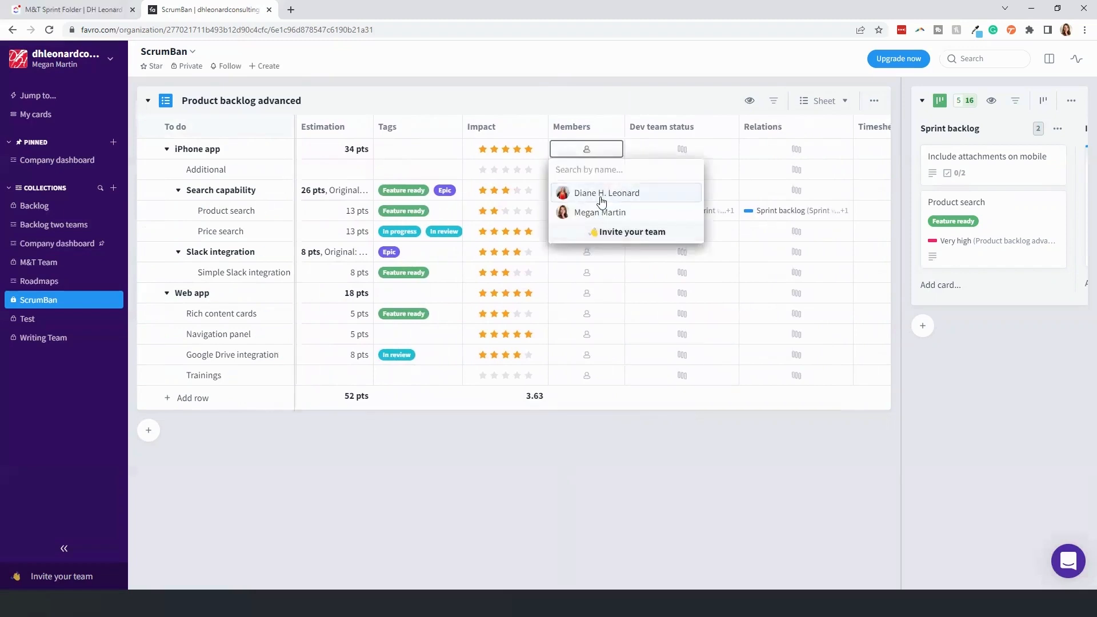
left_click(597, 213)
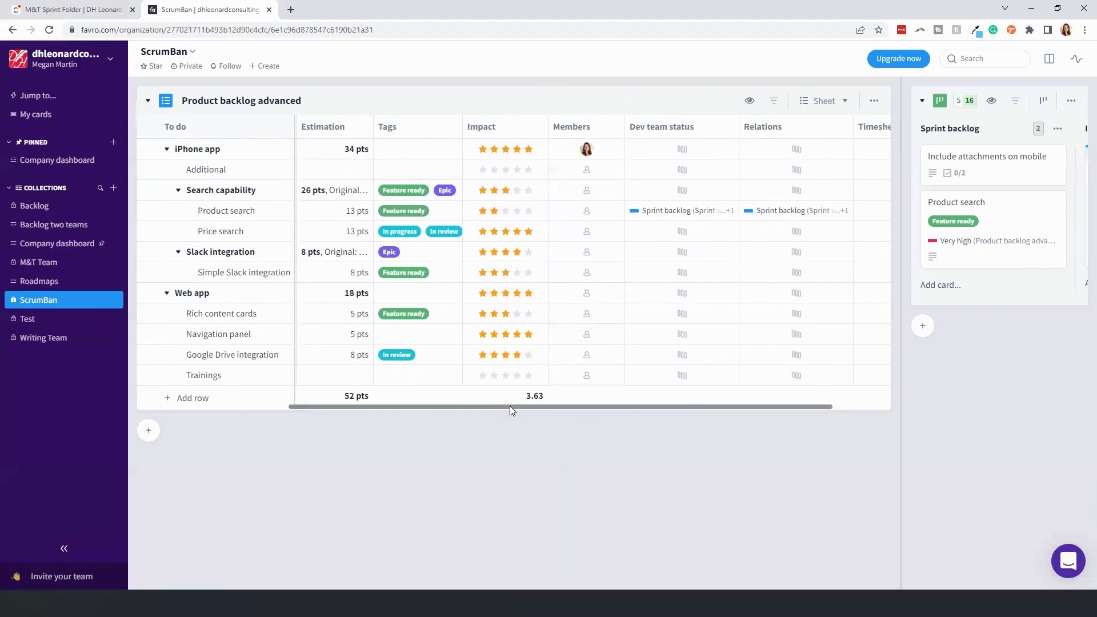
Check the backlog's remaining columns, and narrow it to give the Sprint with burndown board more width
left_click_drag(510, 405, 585, 407)
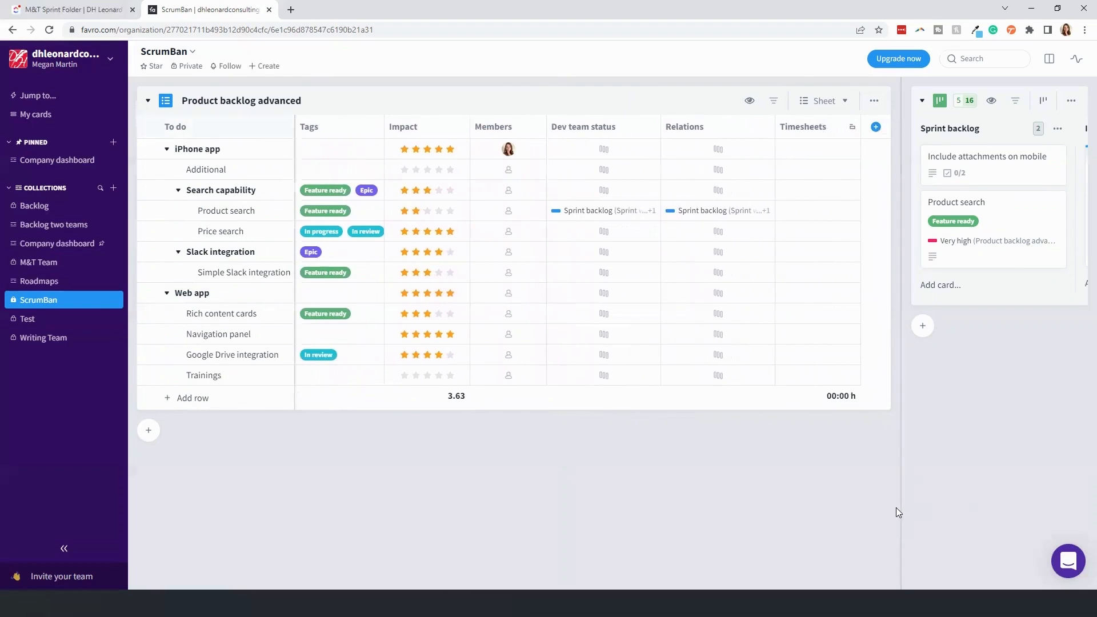
left_click_drag(902, 507, 427, 457)
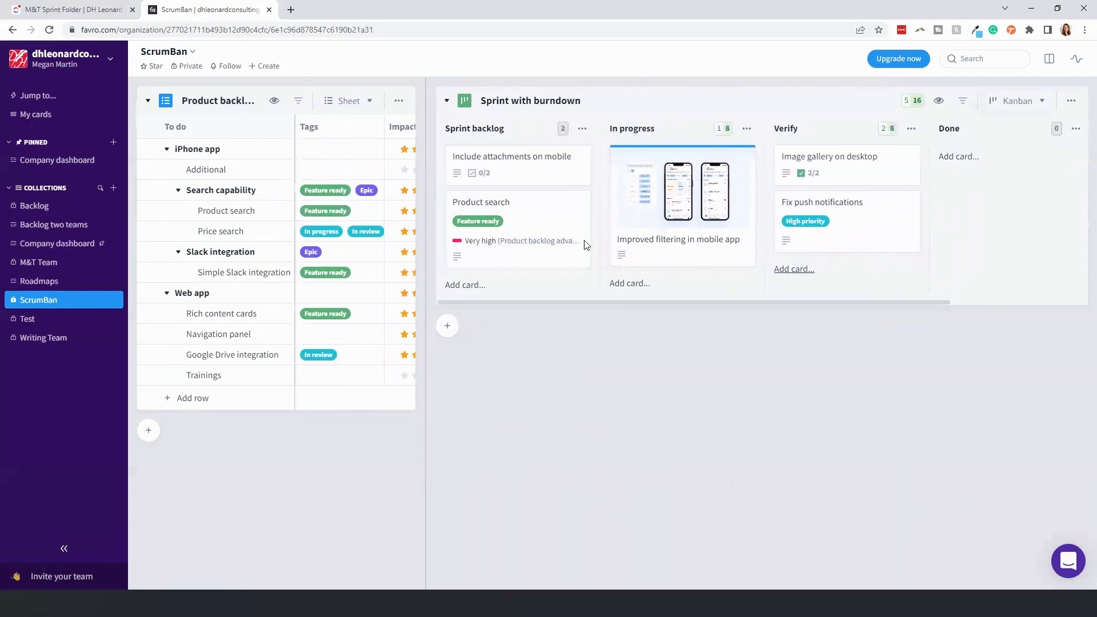
Show the Sprint with burndown board in Sheet view, Timeline view and finally Burndown view
left_click(1042, 103)
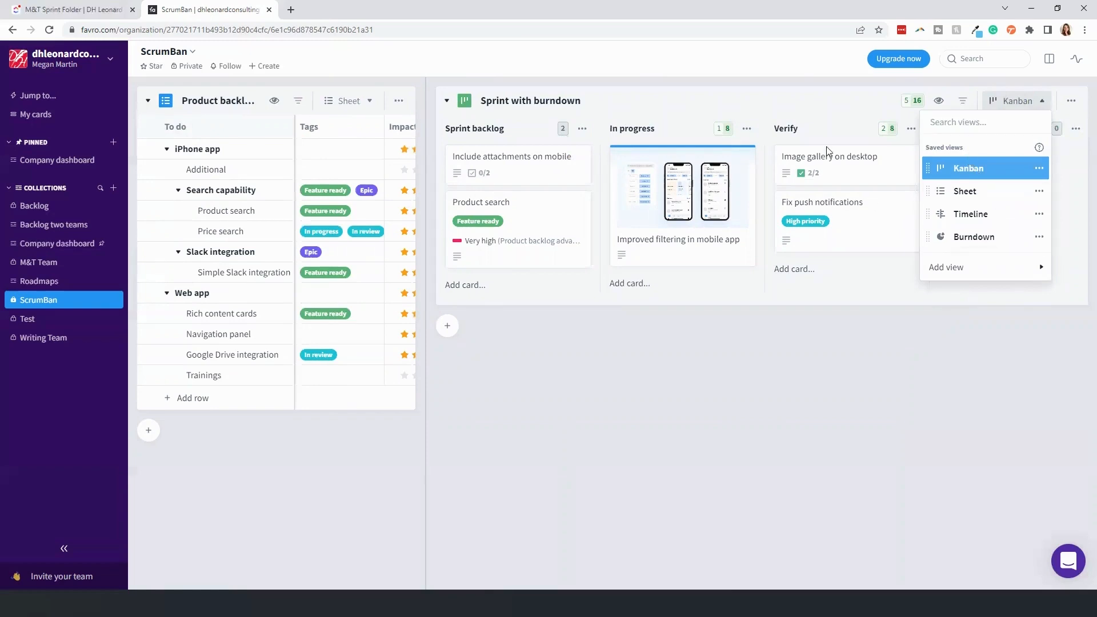
left_click(981, 198)
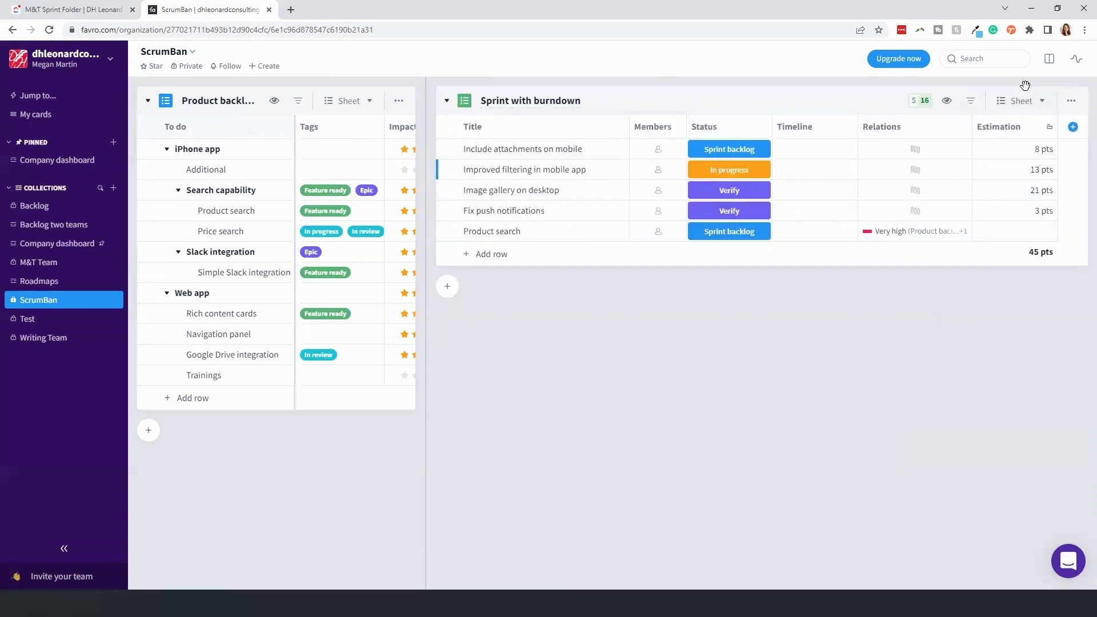
left_click(1035, 100)
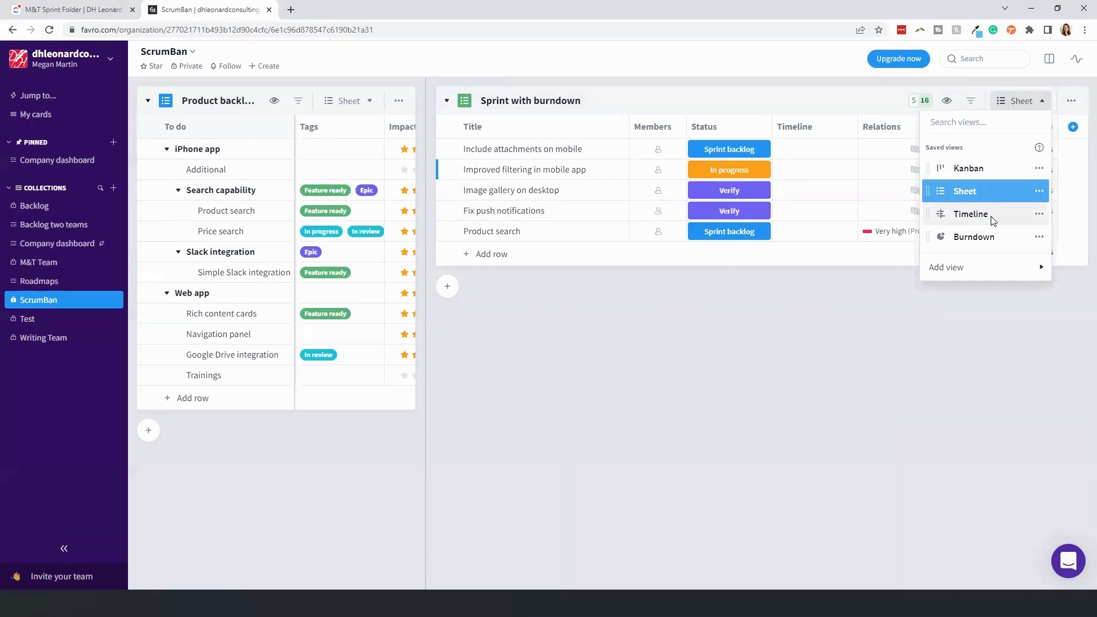
left_click(992, 215)
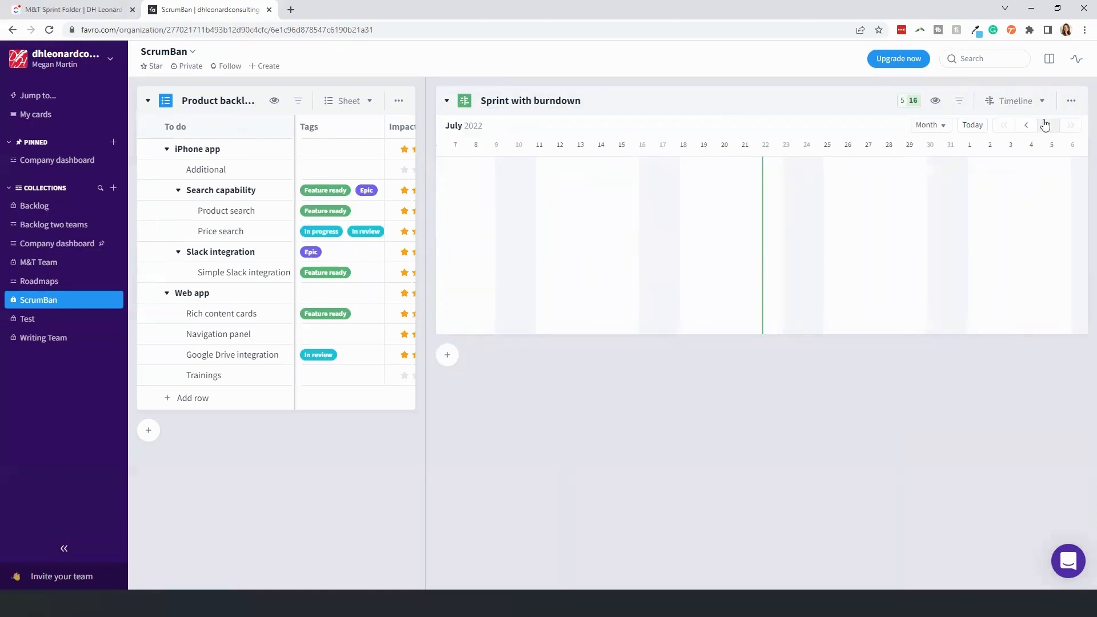
left_click(1042, 101)
left_click(978, 241)
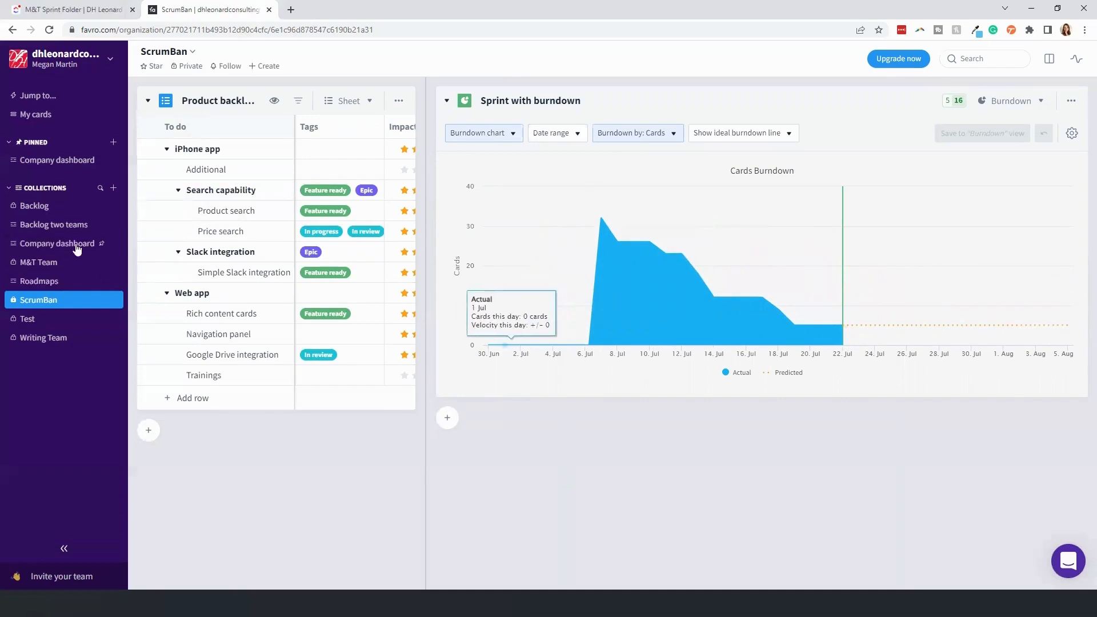
Open the Test collection and move the Item 4 and Item A cards to the Kanban board's Done column
left_click(26, 318)
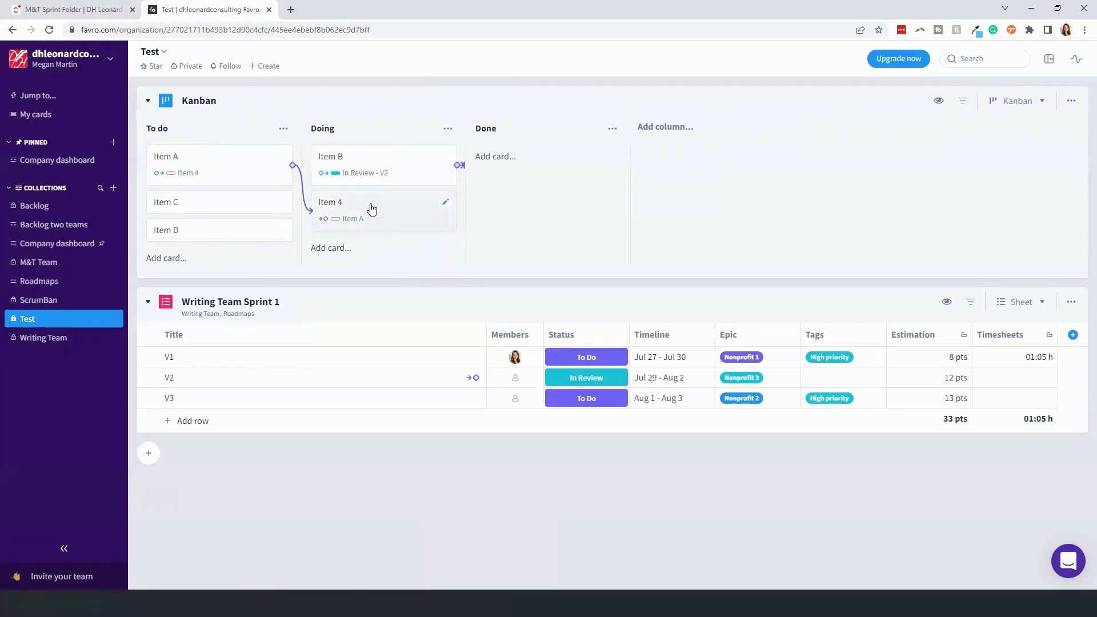
left_click_drag(372, 208, 571, 194)
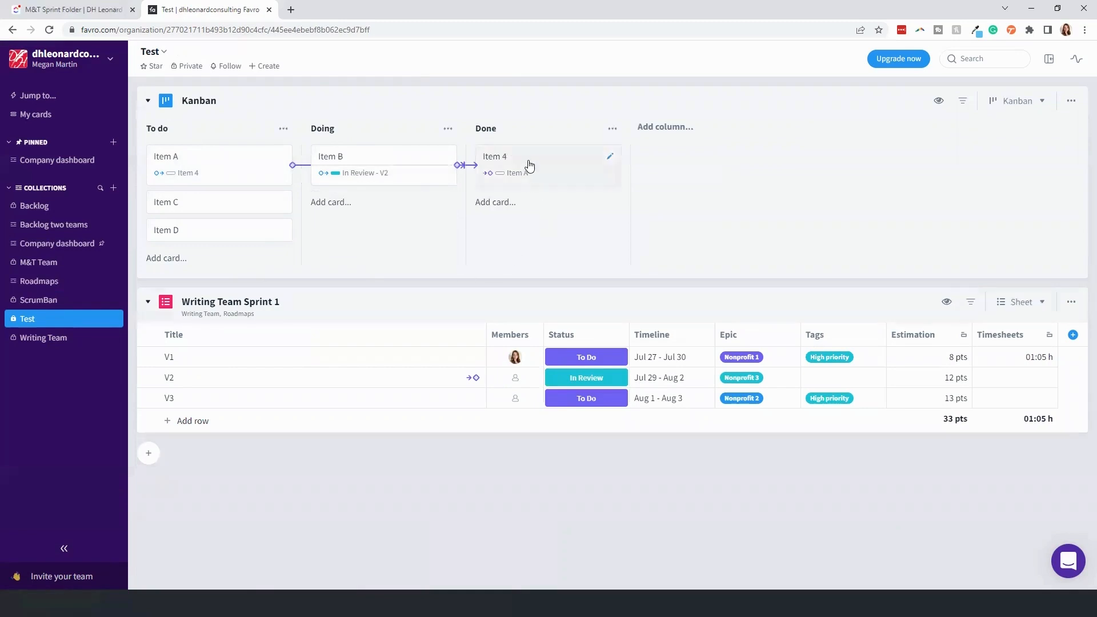
mouse_move(526, 167)
left_mouse_down()
mouse_move(739, 179)
mouse_move(522, 173)
left_mouse_up()
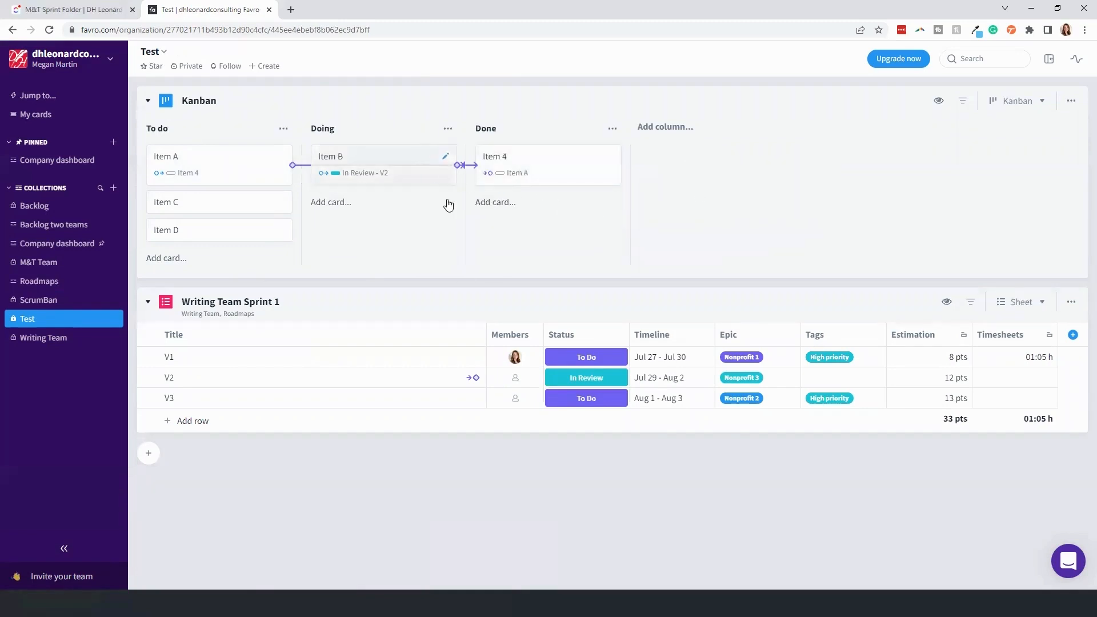
left_click_drag(228, 170, 545, 192)
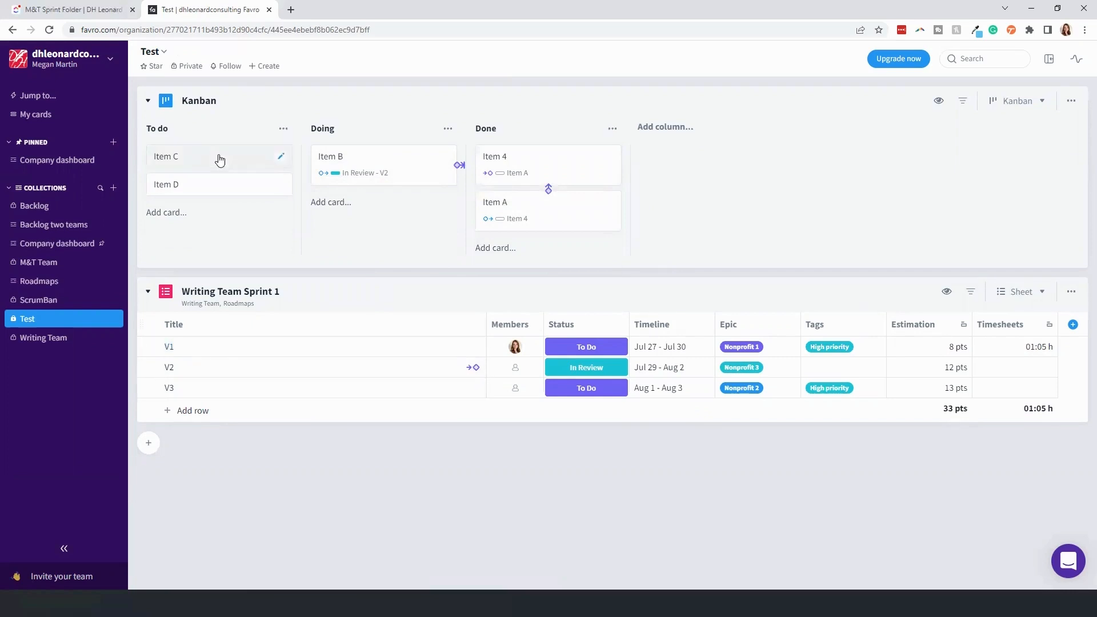
Add Item C from the Kanban board as a child of V1 in Writing Team Sprint 1
left_click_drag(220, 160, 235, 356)
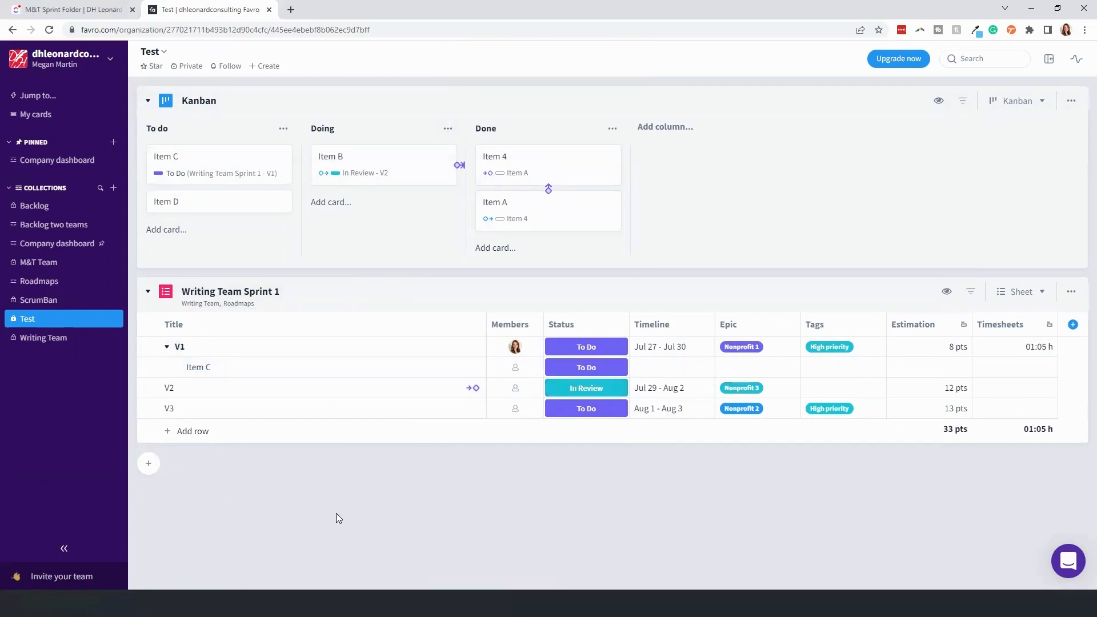
Open the Writing Team collection and switch Writing Team Sprint 1 to Timeline view
left_click(48, 341)
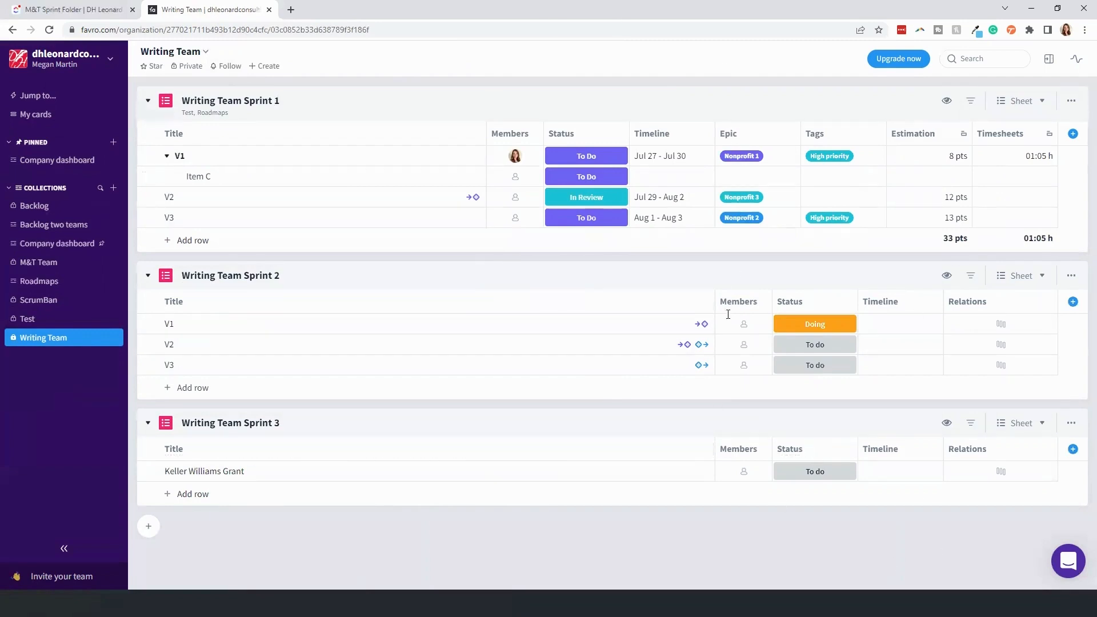
left_click(1071, 102)
left_click(1071, 102)
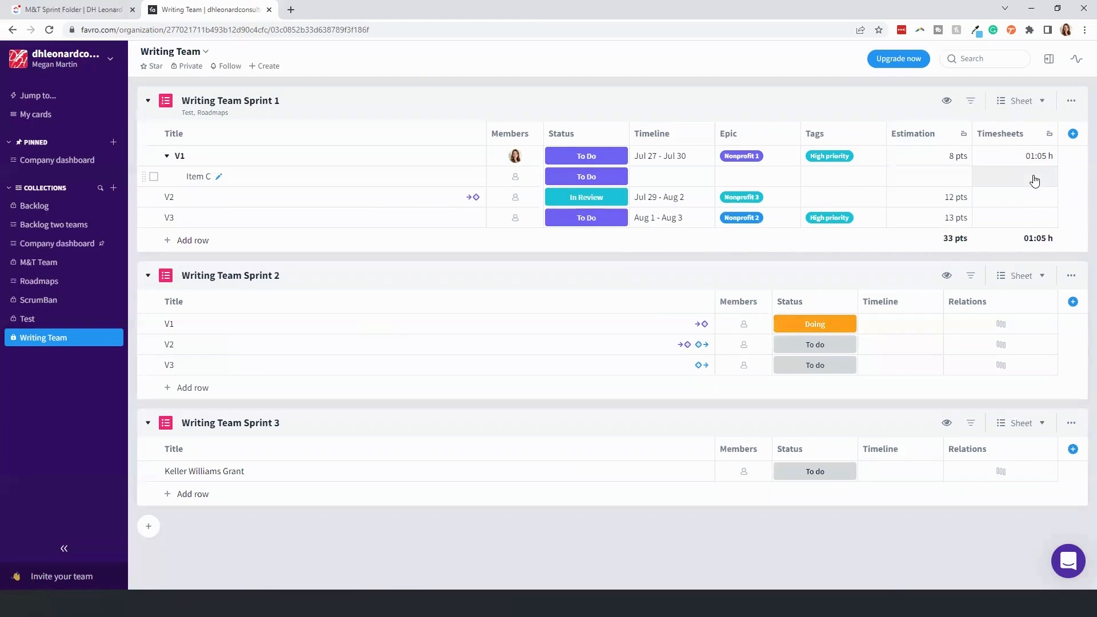
left_click(1029, 102)
left_click(988, 212)
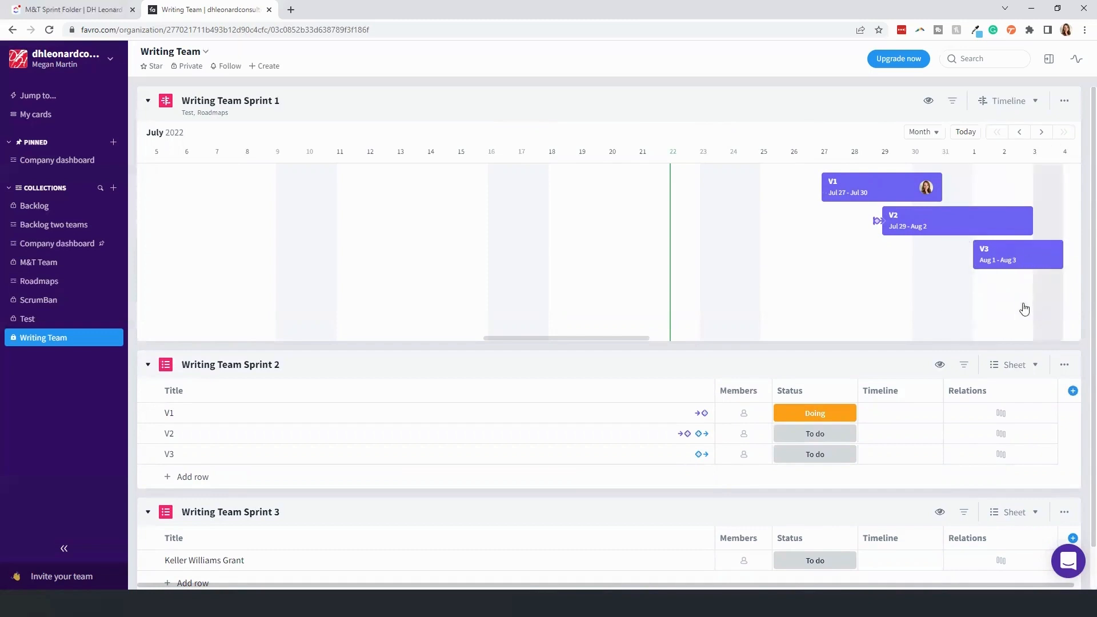
Reschedule V2 to Jul 28 - Aug 1 and V1 to Jul 25 - Jul 28 on the Writing Team Sprint 1 timeline
left_click_drag(979, 225, 916, 228)
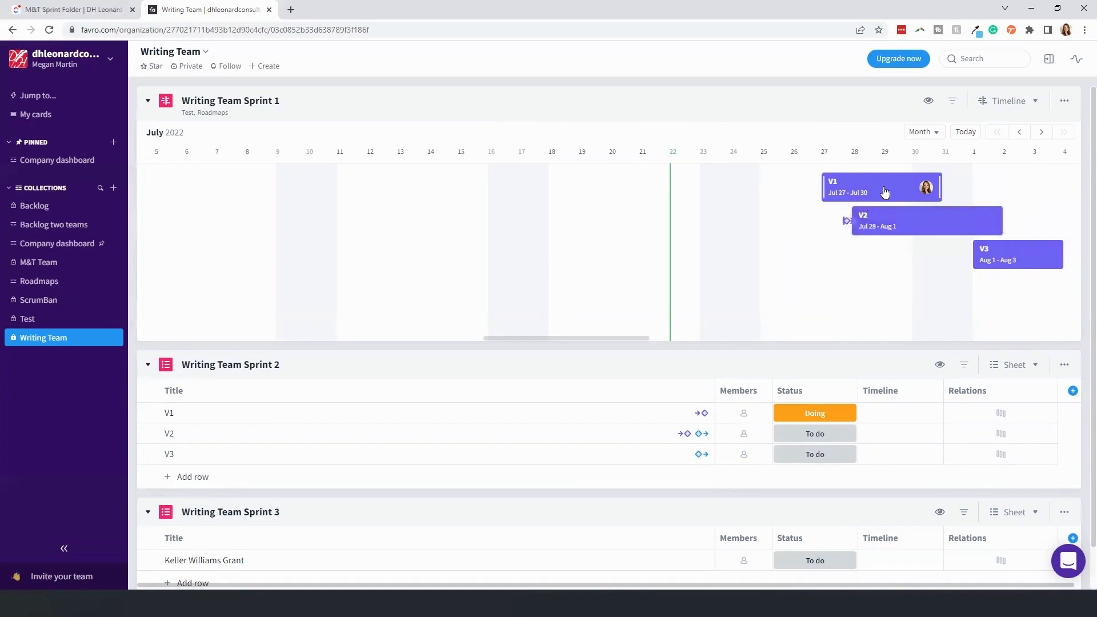
left_click_drag(885, 193, 832, 200)
mouse_move(928, 227)
left_mouse_down()
mouse_move(844, 231)
mouse_move(952, 229)
mouse_move(931, 229)
left_mouse_up()
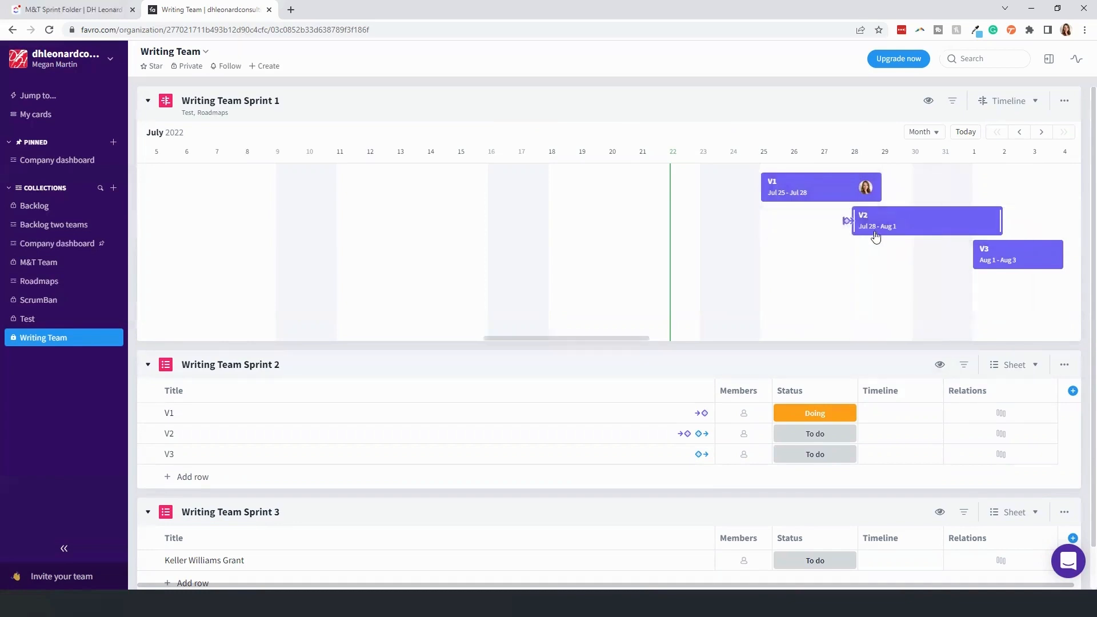
Reschedule V3 to Jul 30 - Aug 1 on the Writing Team Sprint 1 timeline
mouse_move(945, 223)
left_mouse_down()
mouse_move(832, 225)
mouse_move(949, 223)
left_mouse_up()
left_click_drag(1004, 255, 883, 269)
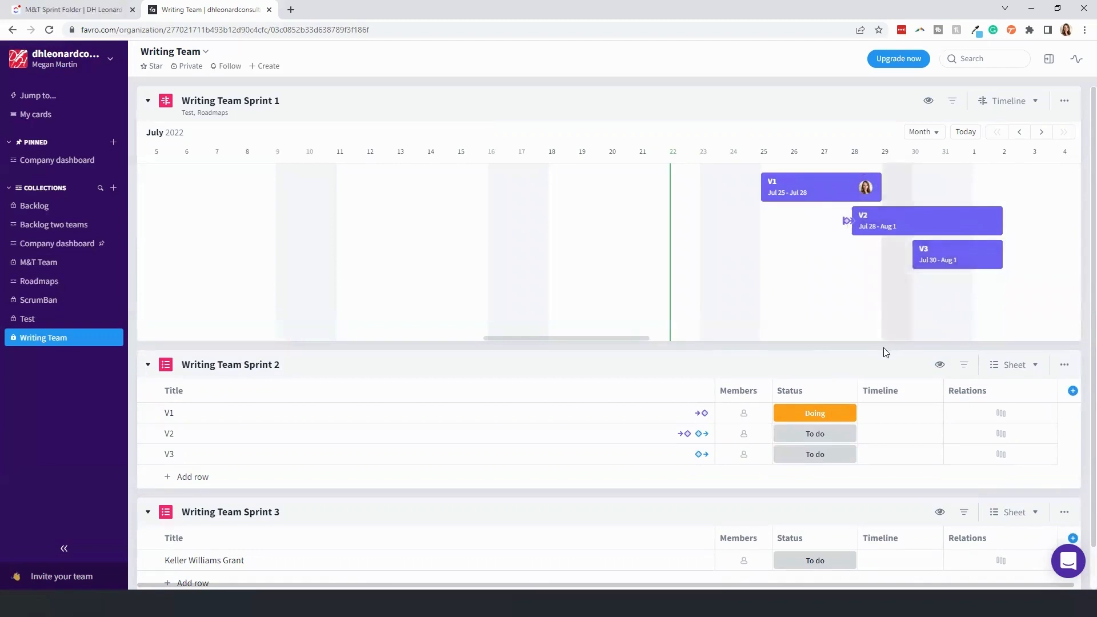
Start creating a Kanban board in the Writing Team collection and preview the Start fresh option
scroll(913, 355, "down", 1)
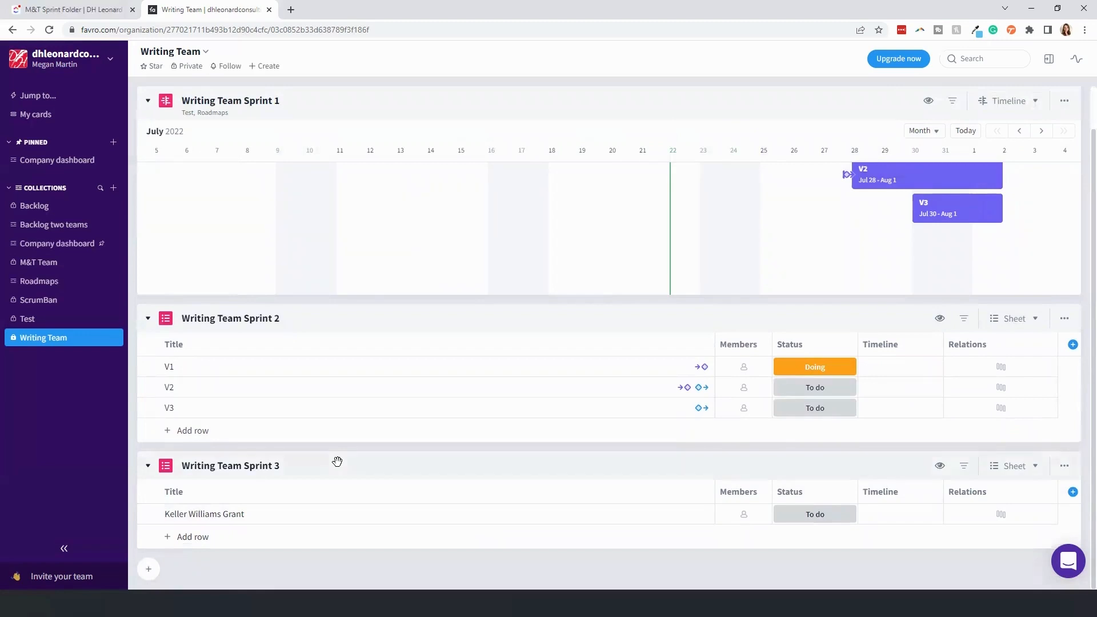
left_click(147, 569)
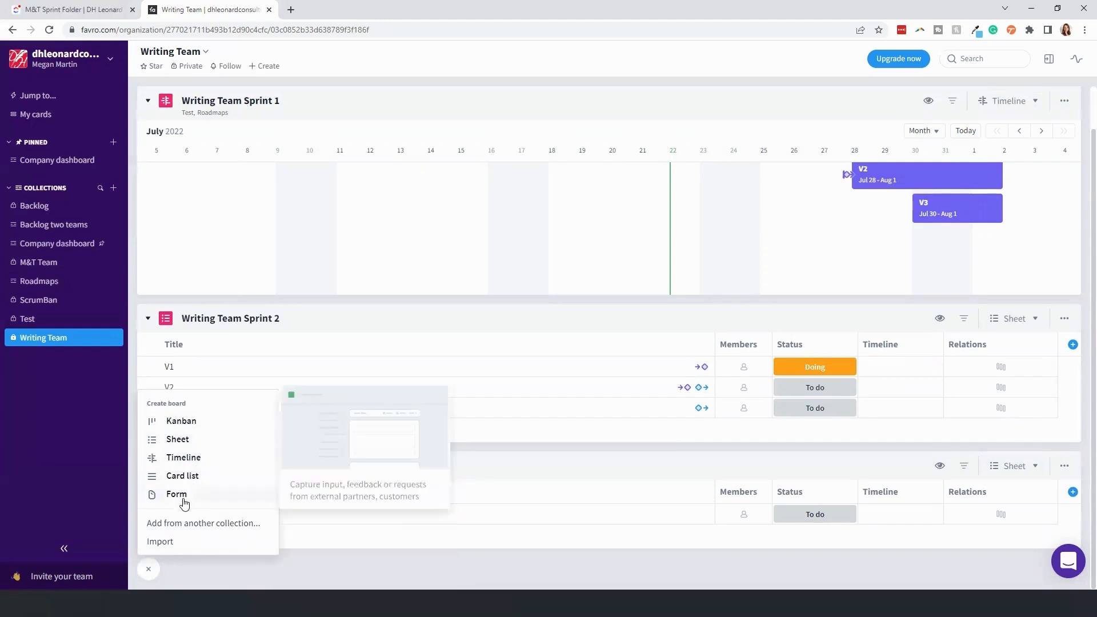
left_click(201, 424)
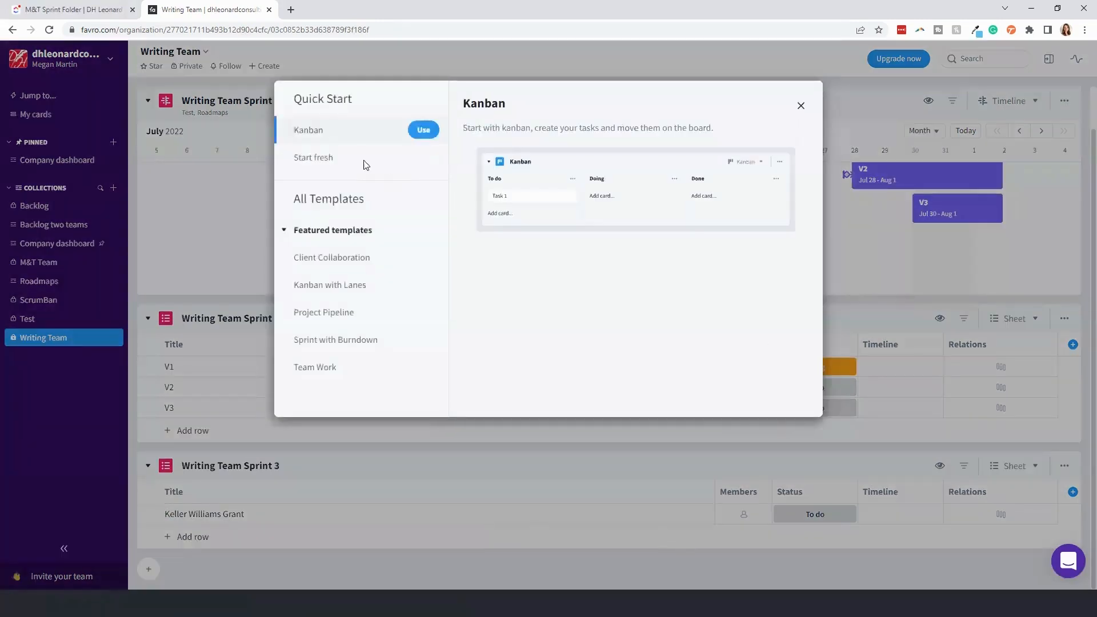
left_click(316, 159)
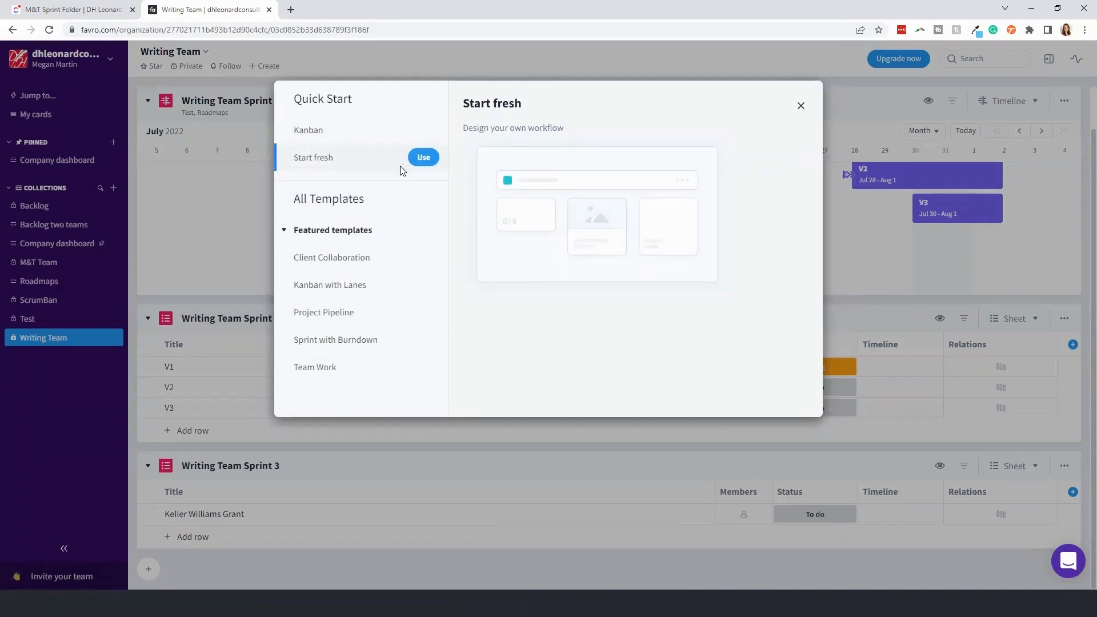
Preview the Client Collaboration, Project Pipeline, Sprint with Burndown, Team Work and Kanban with Lanes templates, and close the template chooser without creating a board
left_click(323, 257)
left_click(328, 315)
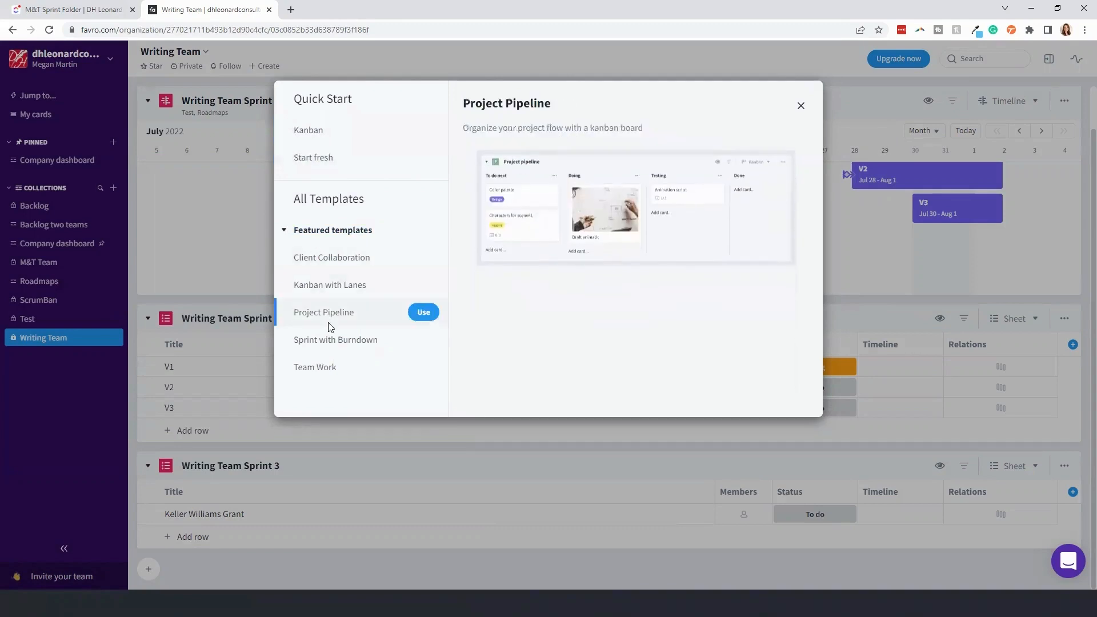
left_click(337, 341)
left_click(337, 365)
left_click(360, 280)
left_click(361, 266)
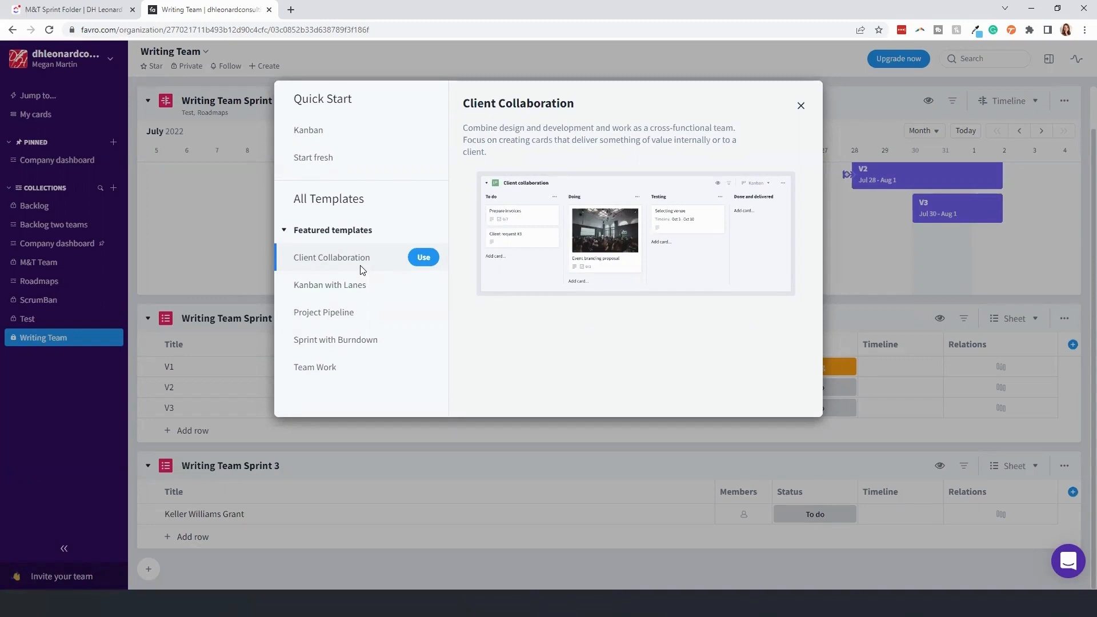
left_click(800, 106)
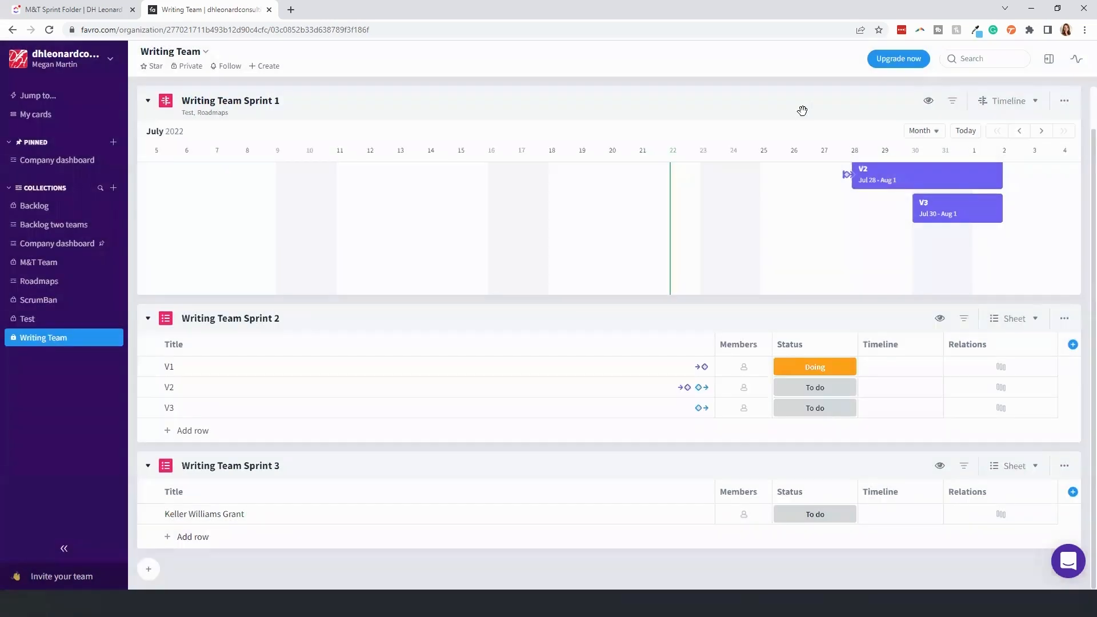